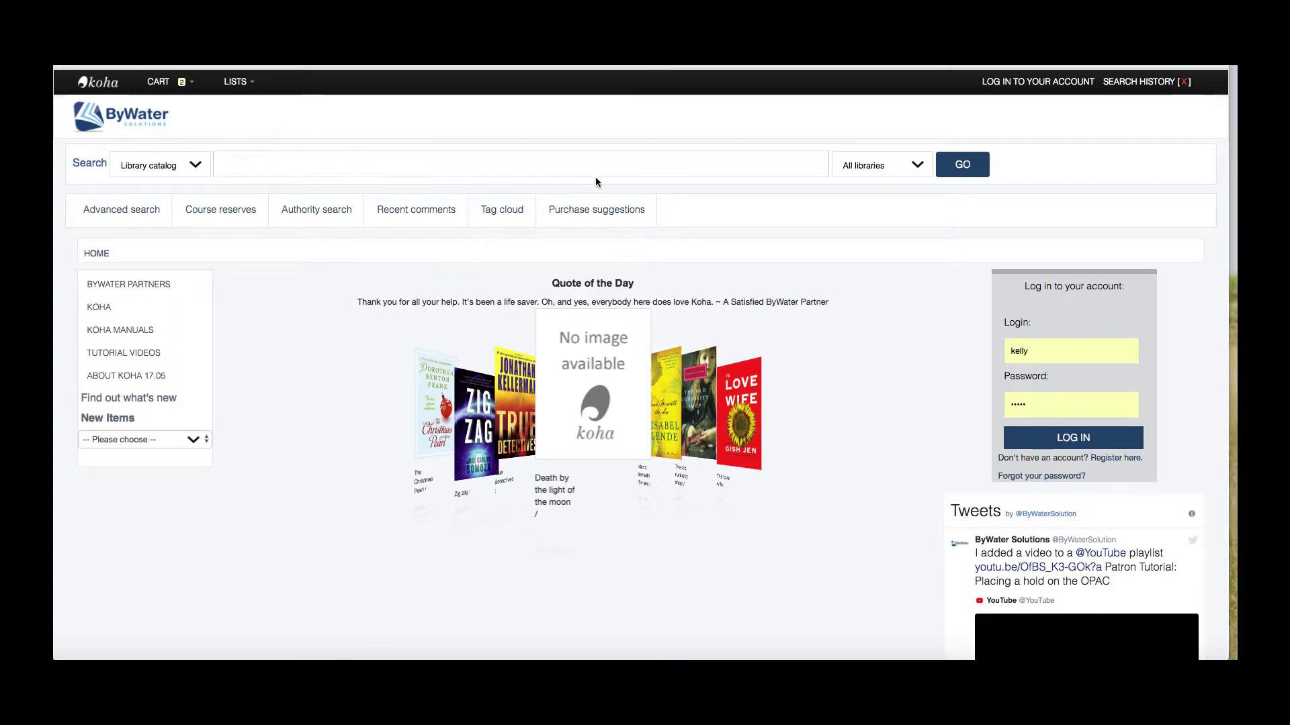
# - Follow the 'cows' tag in the tag cloud to its book, then return to the cloud
pyautogui.click(506, 222)
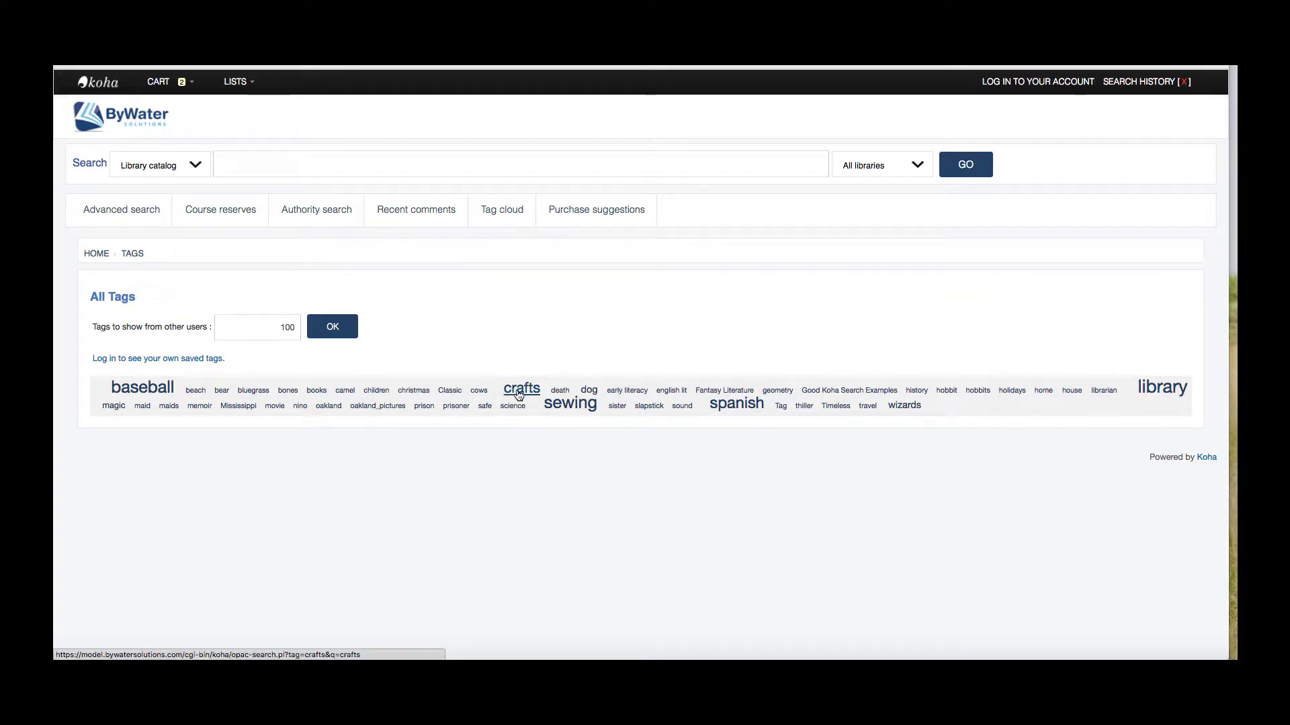
pyautogui.click(477, 395)
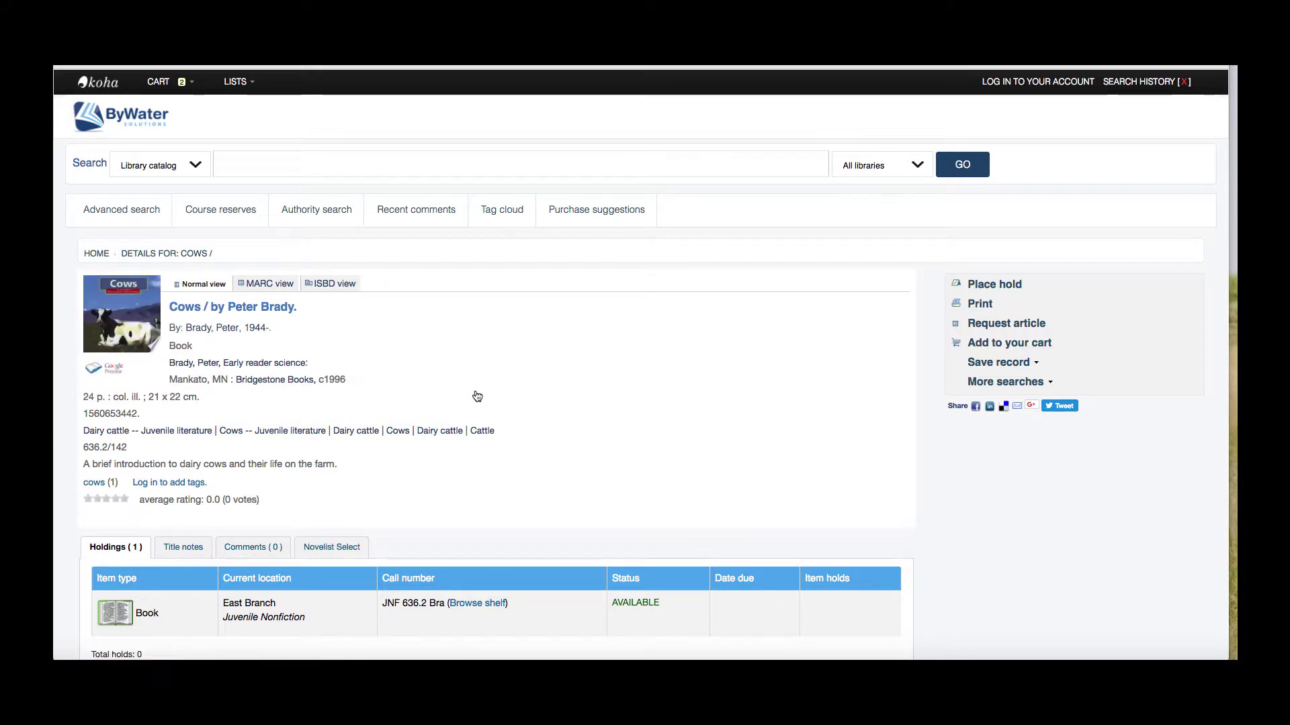
pyautogui.hotkey('alt', 'Left')
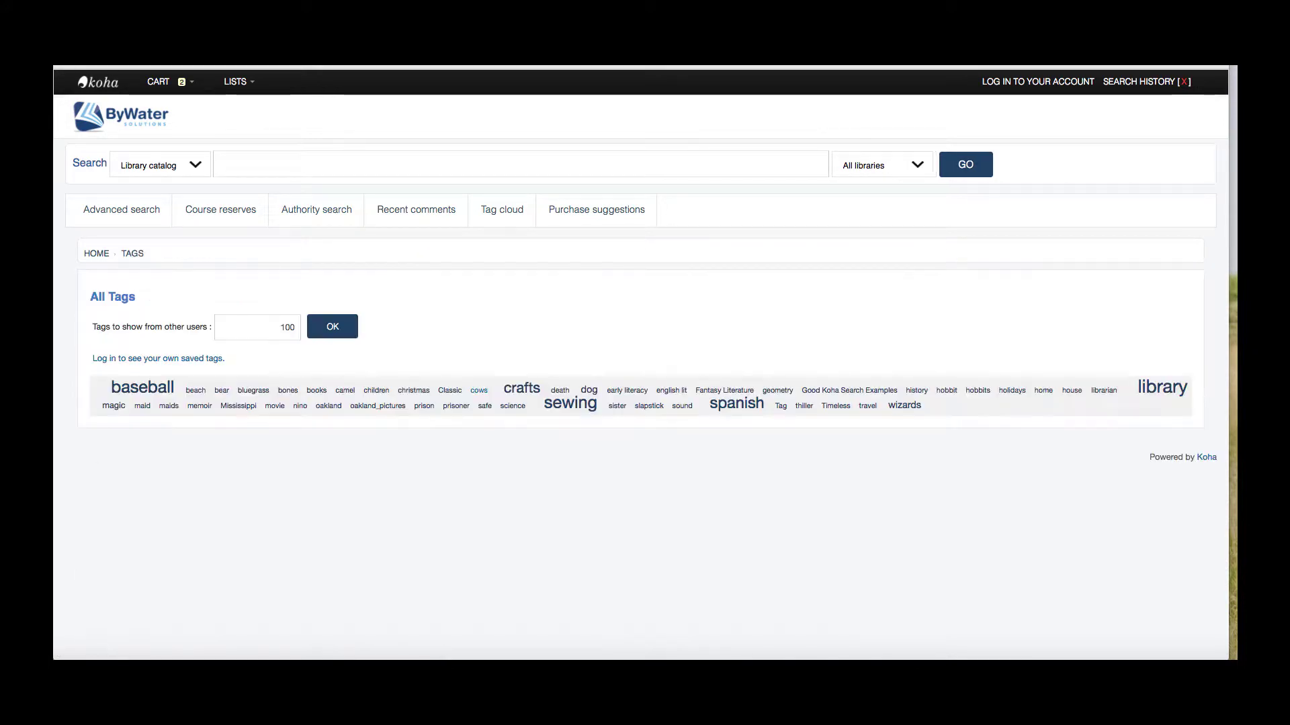
# - List the titles tagged 'crafts', then follow the 'sewing' tag to its 19 titles
pyautogui.click(530, 391)
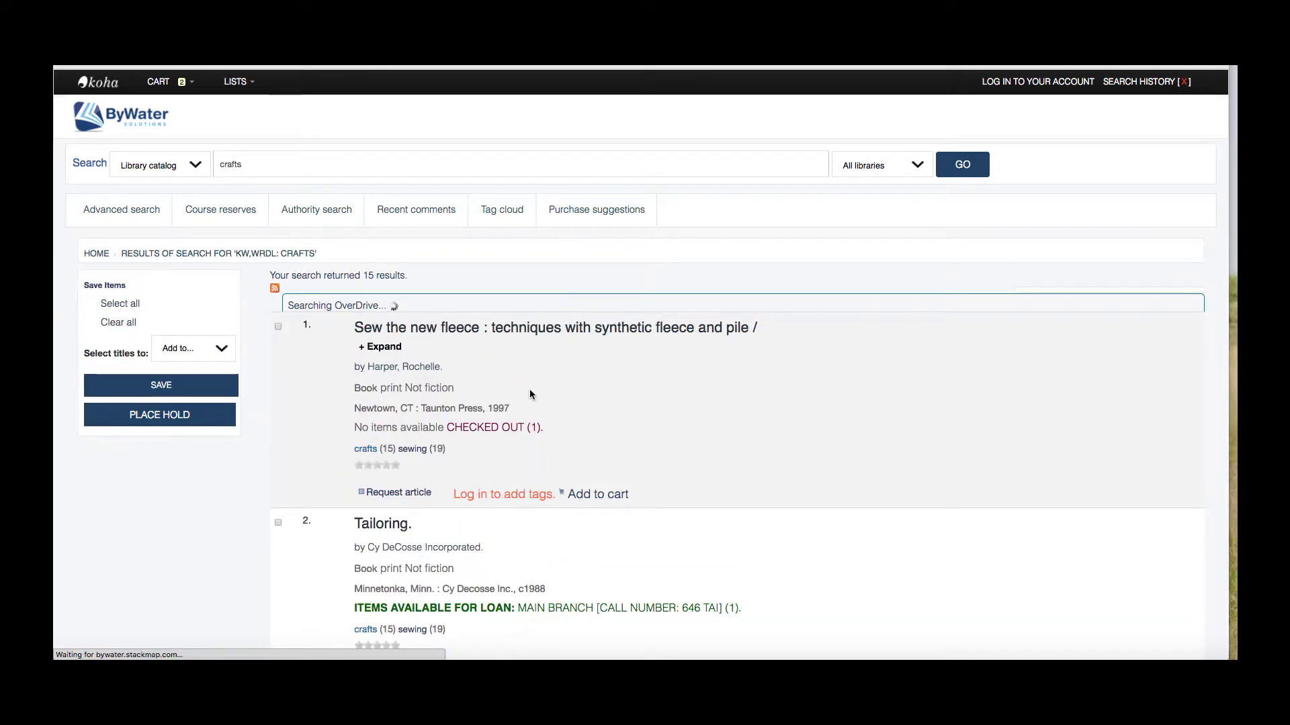
pyautogui.scroll(-10, 529, 394)
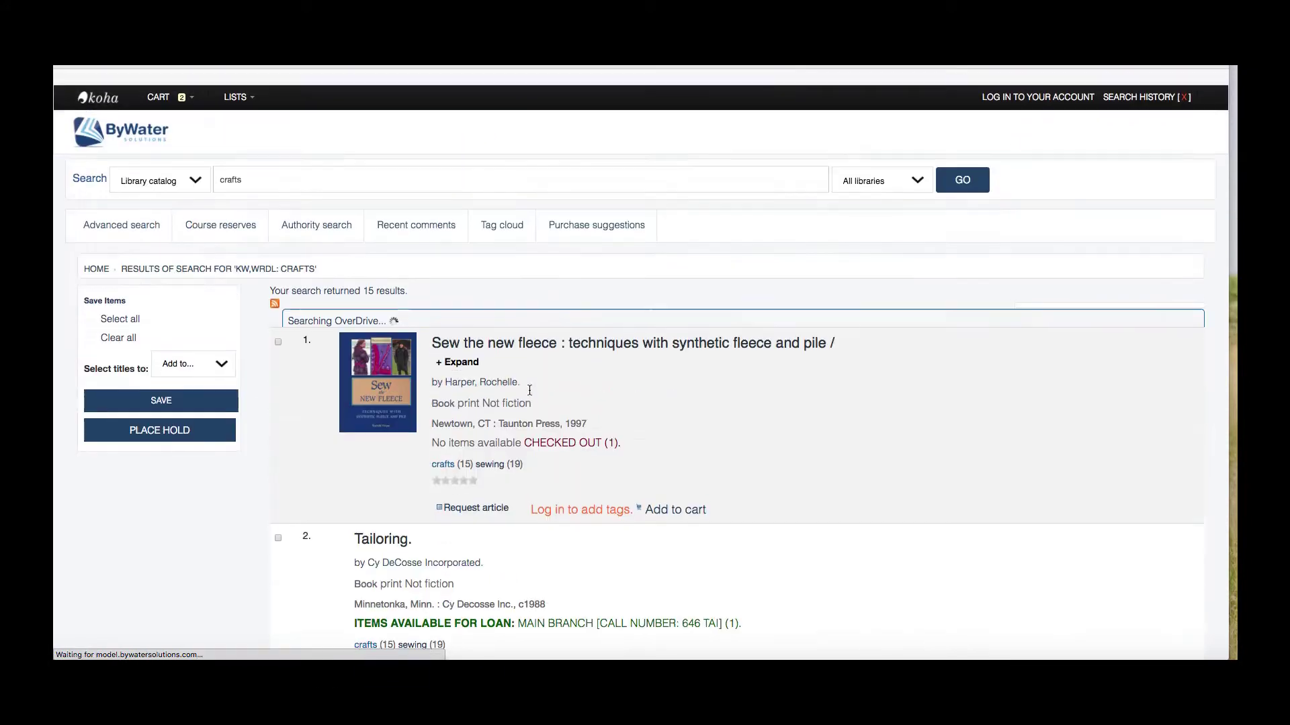
pyautogui.scroll(-1, 529, 390)
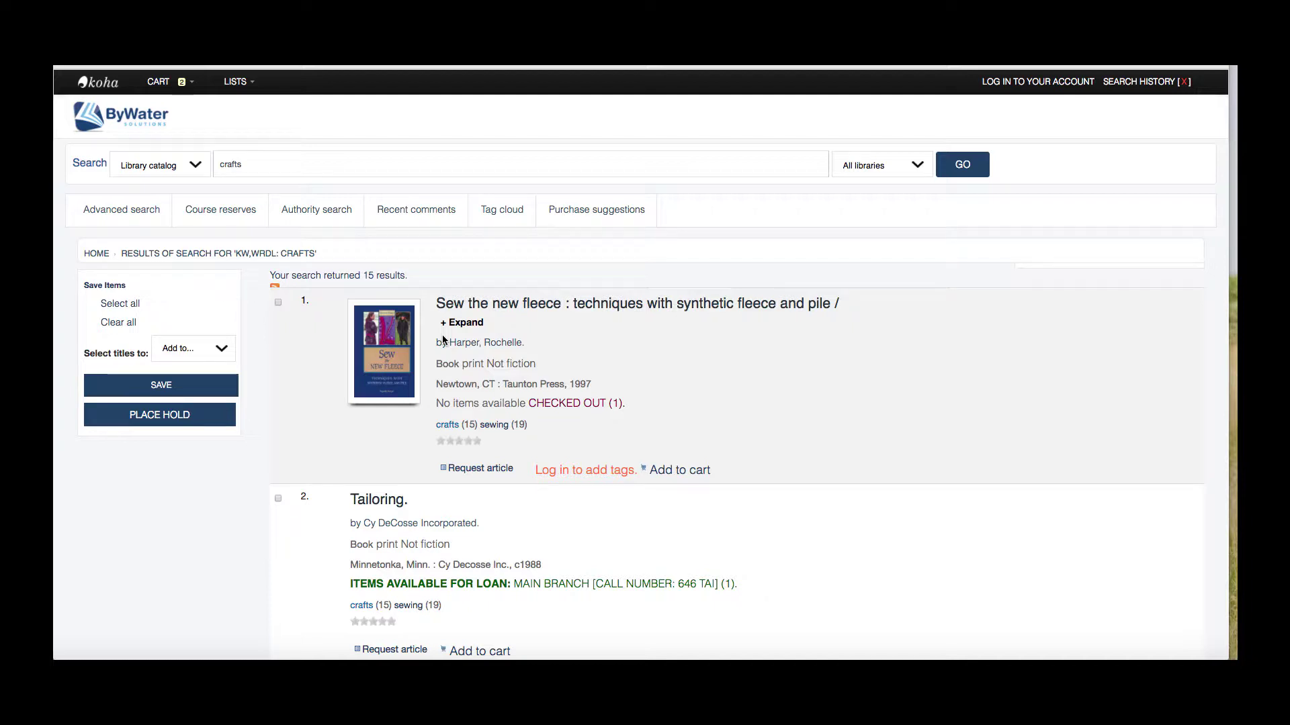
pyautogui.click(494, 426)
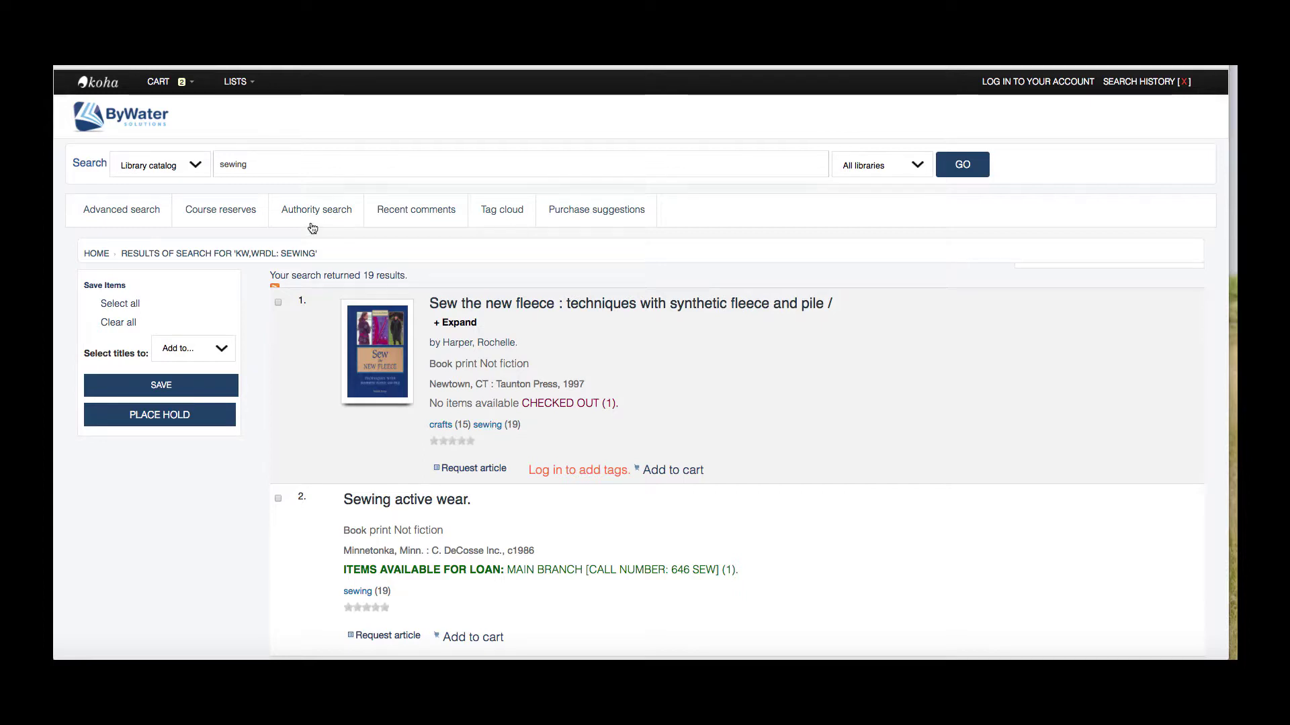
# - From the catalog home page, search for 'uncommon type' to open its record
pyautogui.click(99, 83)
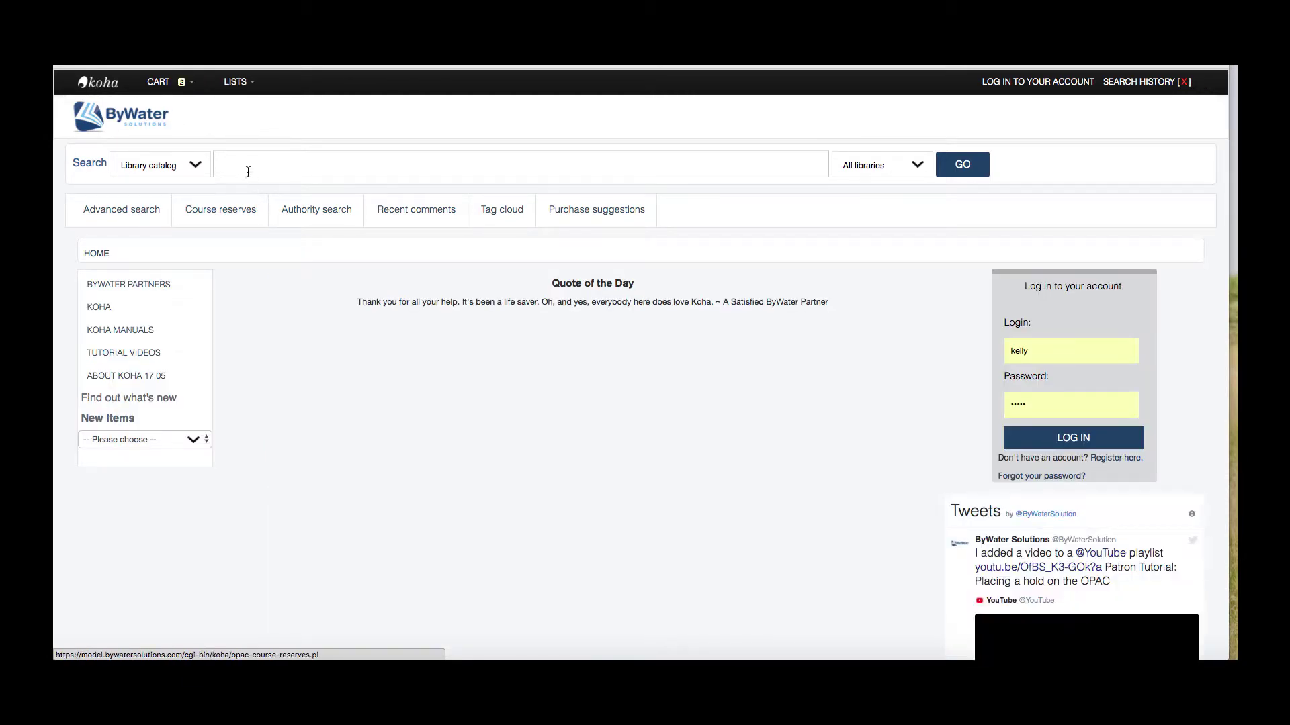
pyautogui.click(246, 166)
pyautogui.write('uncommon type')
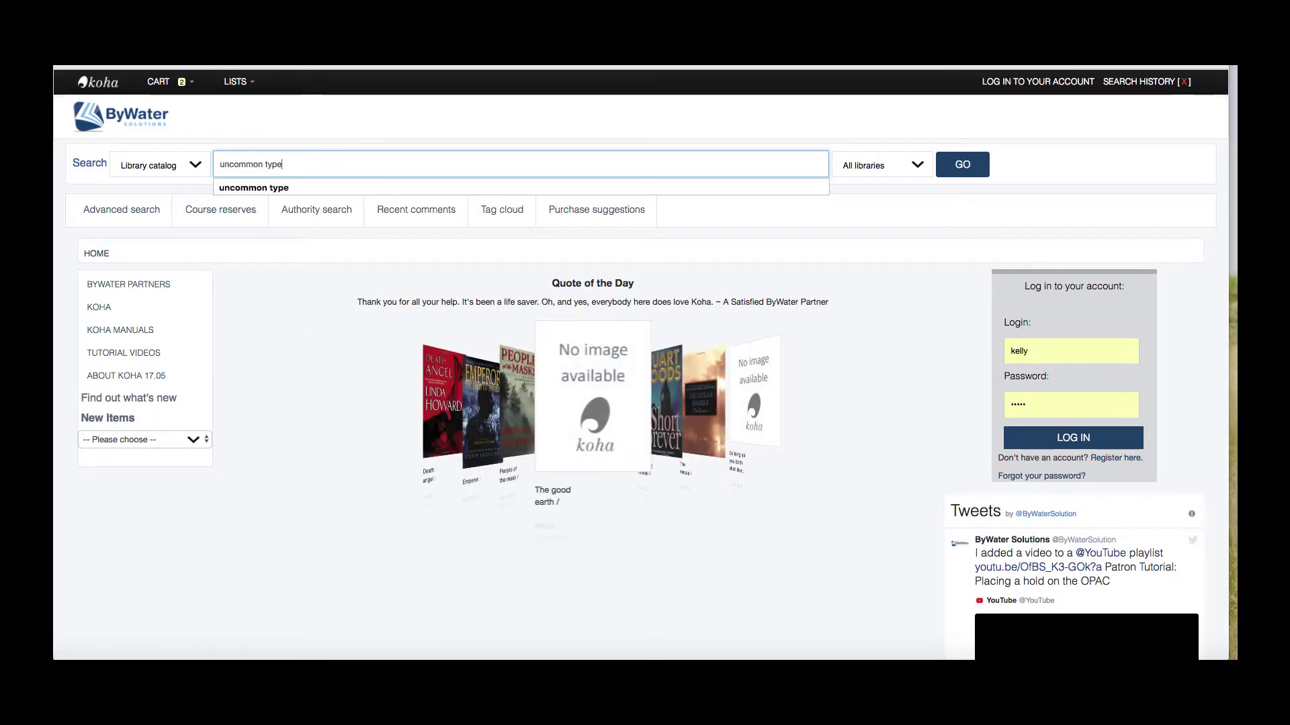
pyautogui.press('Return')
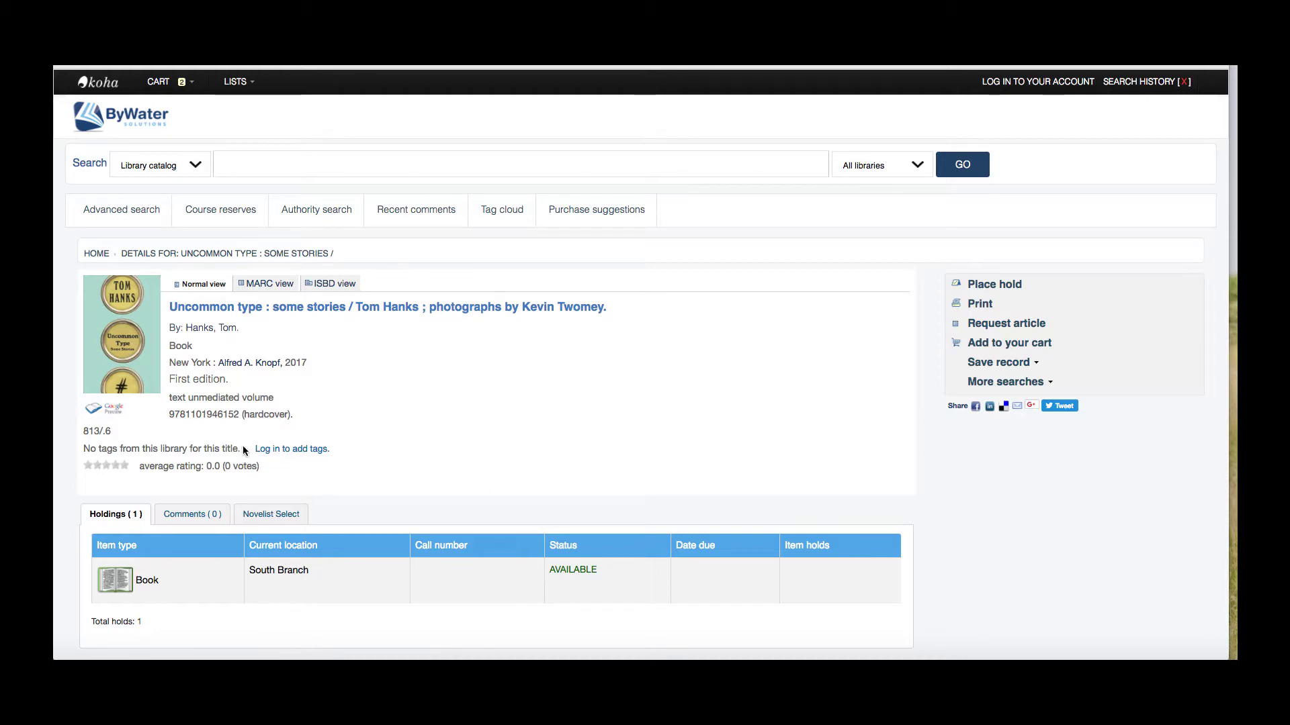
# - Log in to the patron account and search 'uncommon type' again to reopen the record
pyautogui.click(285, 450)
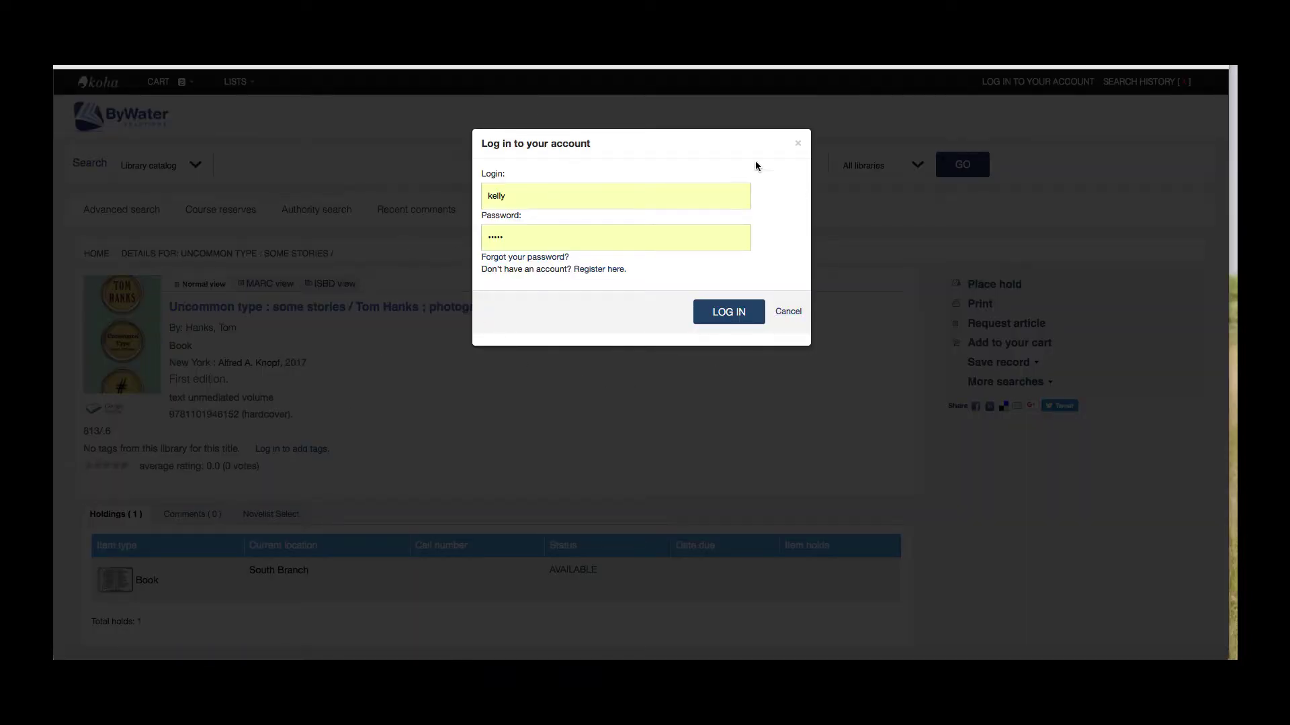
pyautogui.click(725, 311)
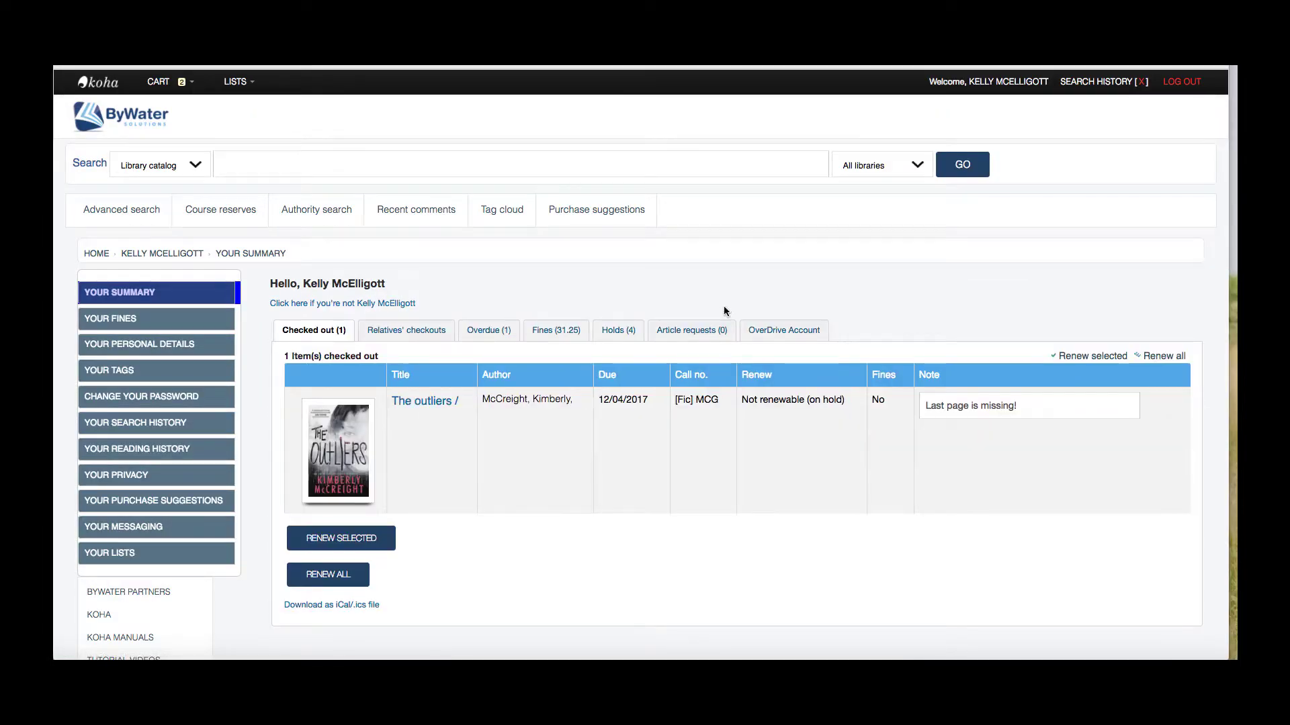
pyautogui.click(322, 162)
pyautogui.write('uncommon type')
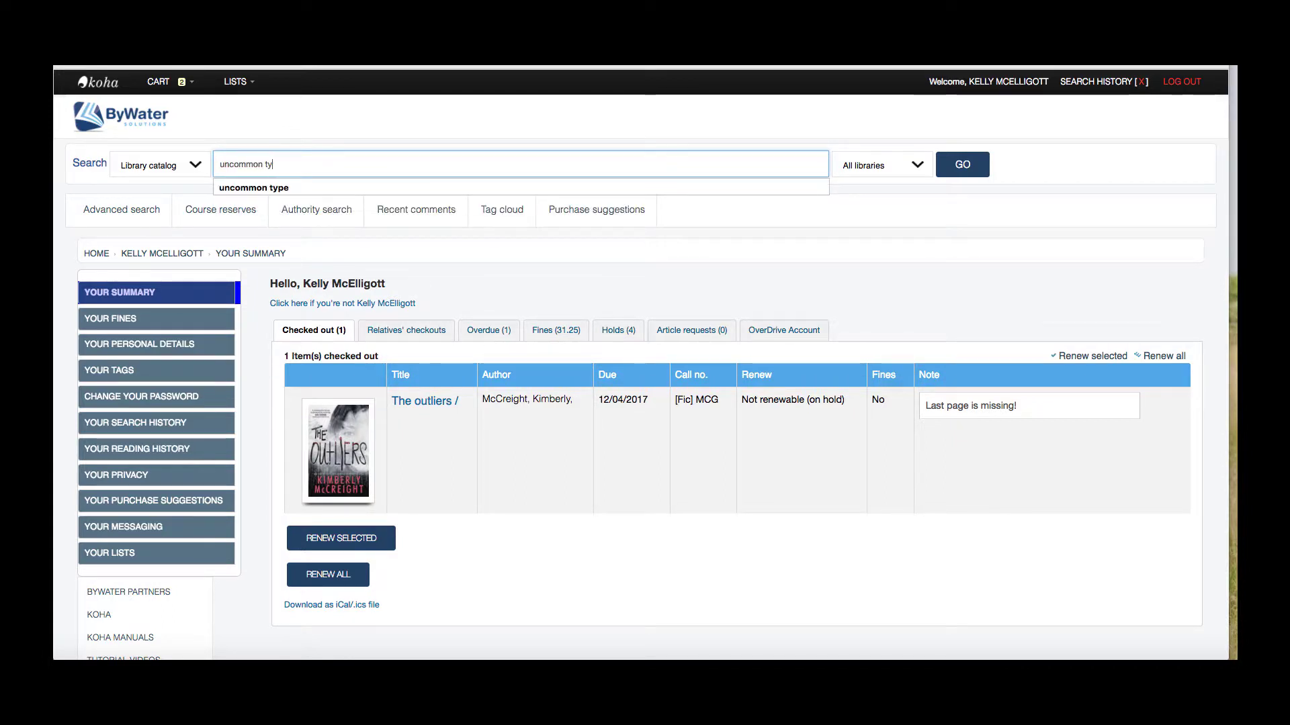
pyautogui.press('Return')
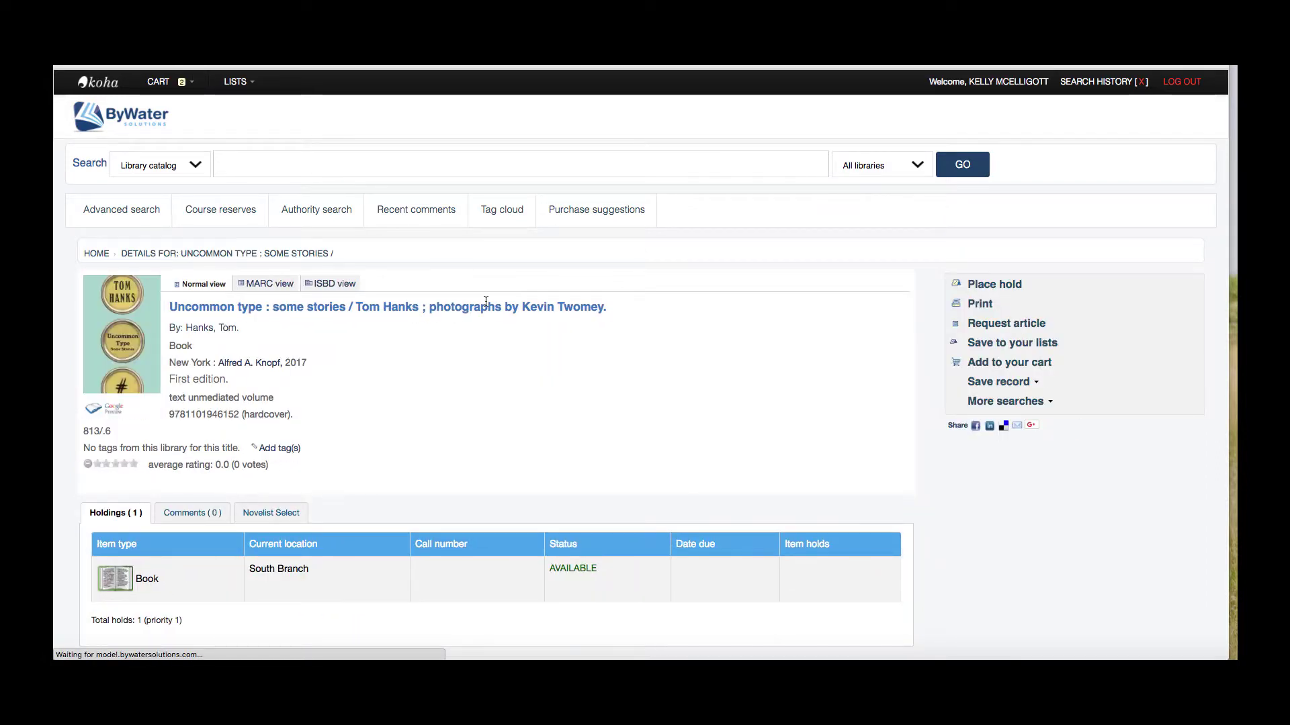
# - Add the tag 'short stories' to 'Uncommon type: some stories'
pyautogui.scroll(-1, 164, 403)
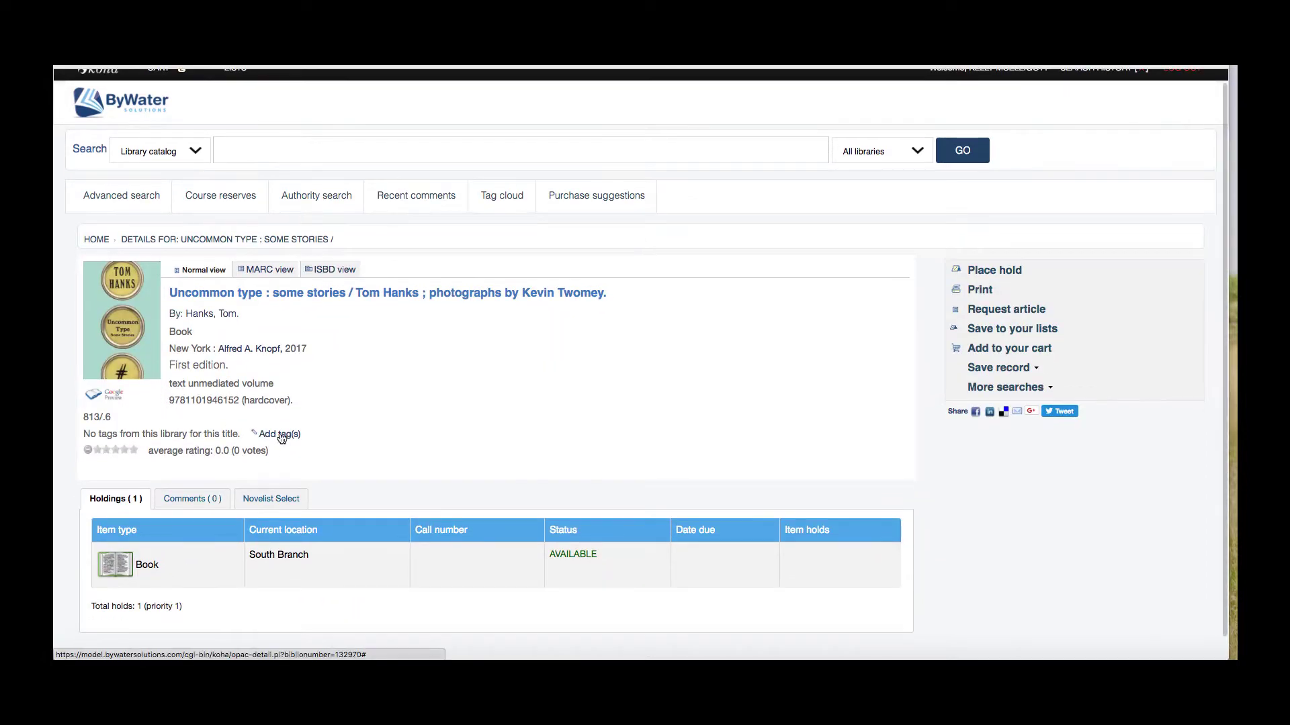
pyautogui.click(271, 441)
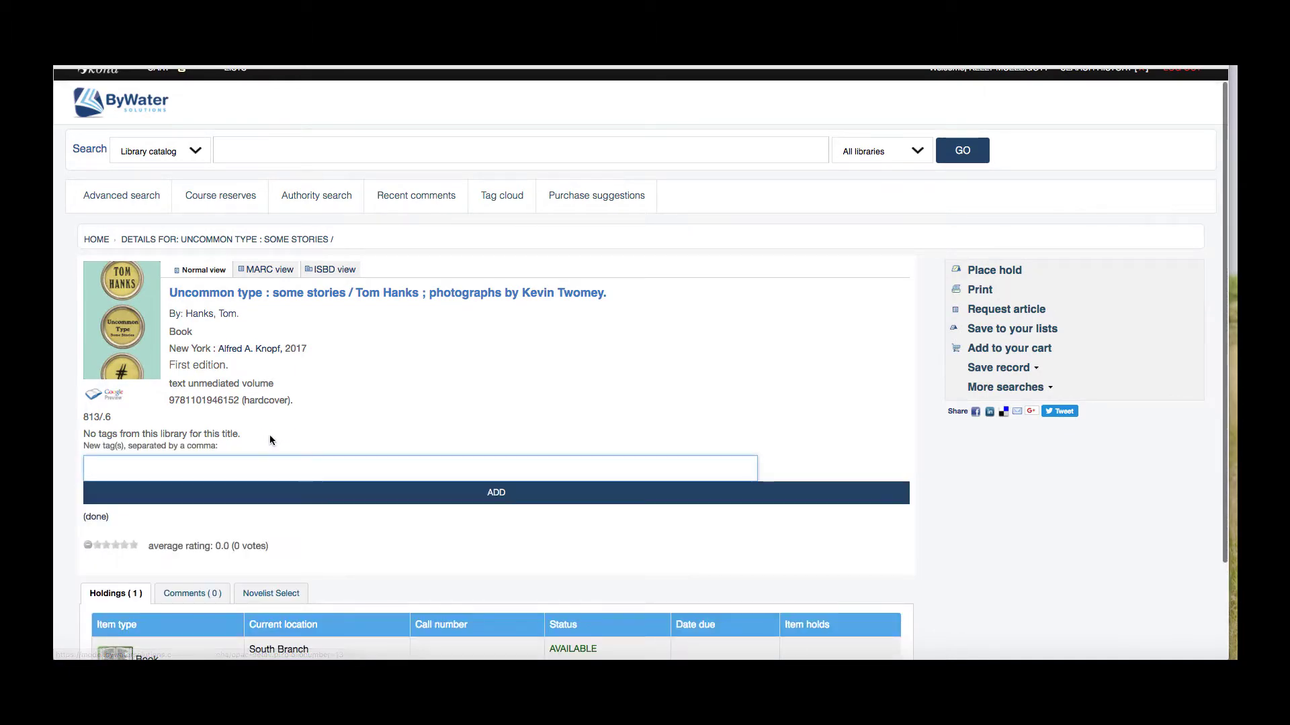
pyautogui.scroll(-1, 490, 325)
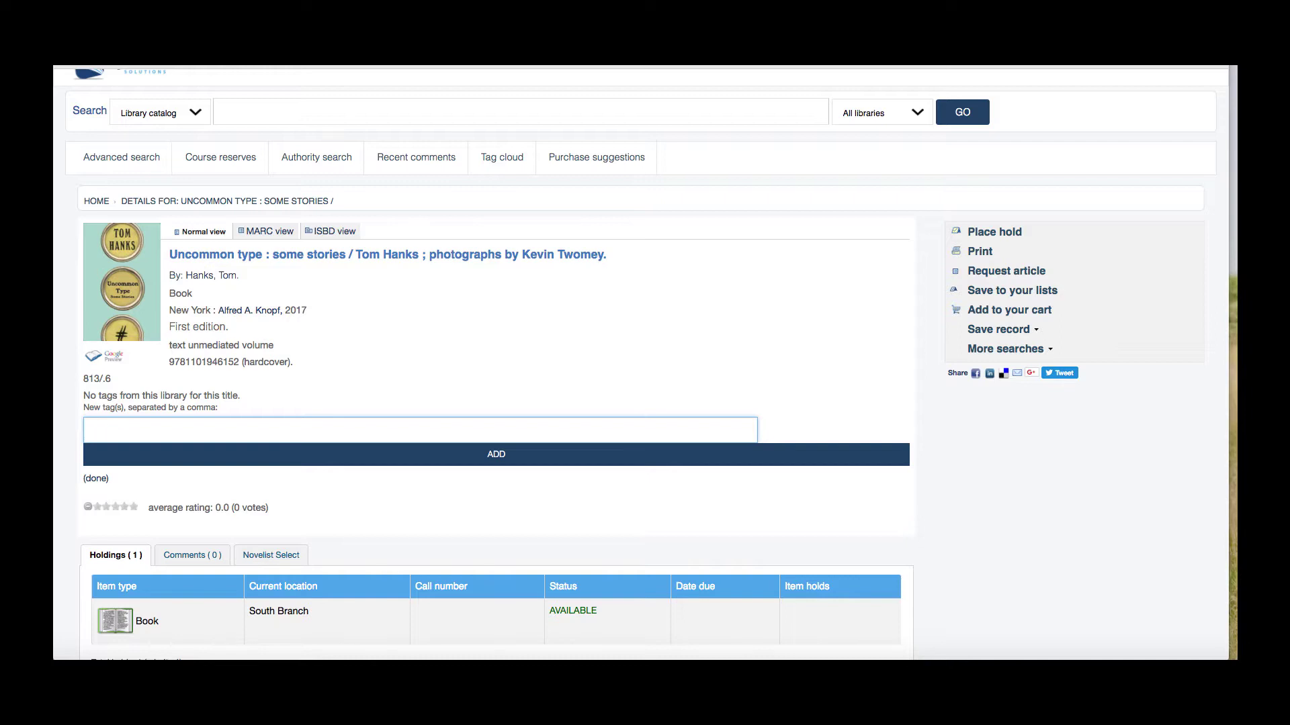
pyautogui.write('shotr')
pyautogui.write(' stories')
pyautogui.press('Return')
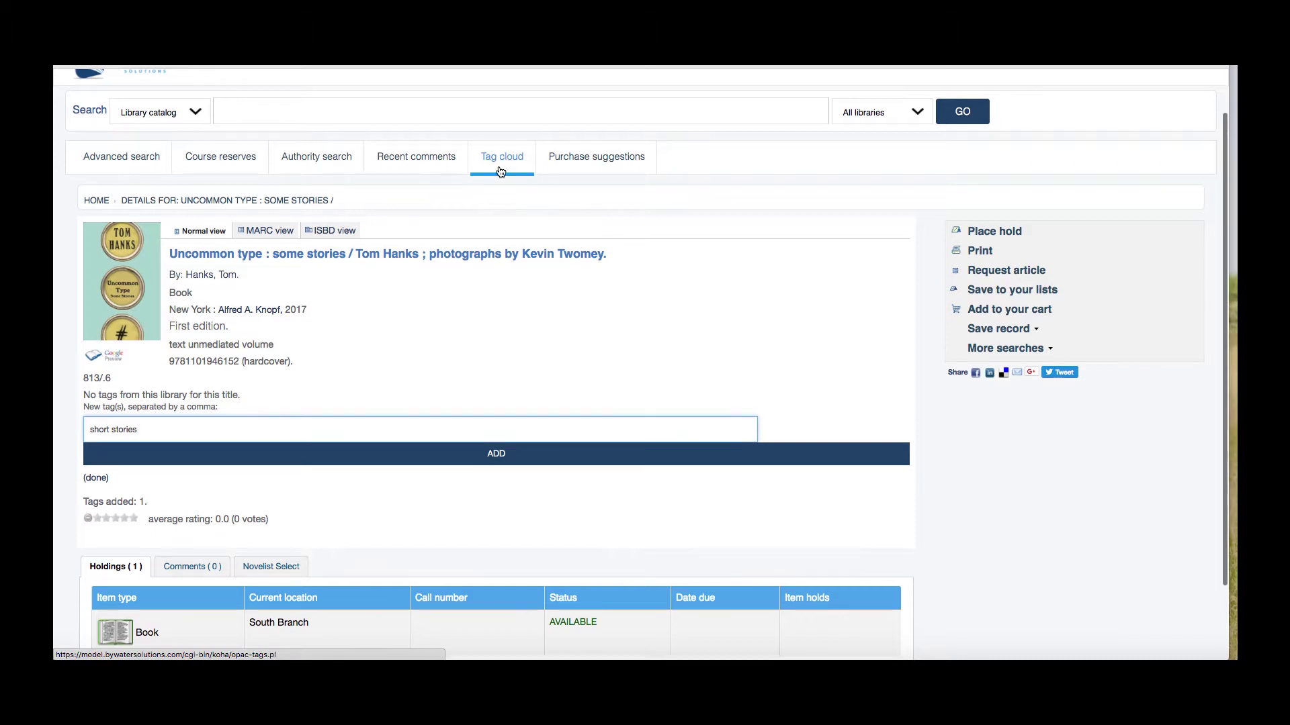
pyautogui.scroll(2, 242, 154)
# - Search the catalog for 'outliers' and open the 2016 print edition of The outliers
pyautogui.click(242, 155)
pyautogui.write('outliers')
pyautogui.press('Return')
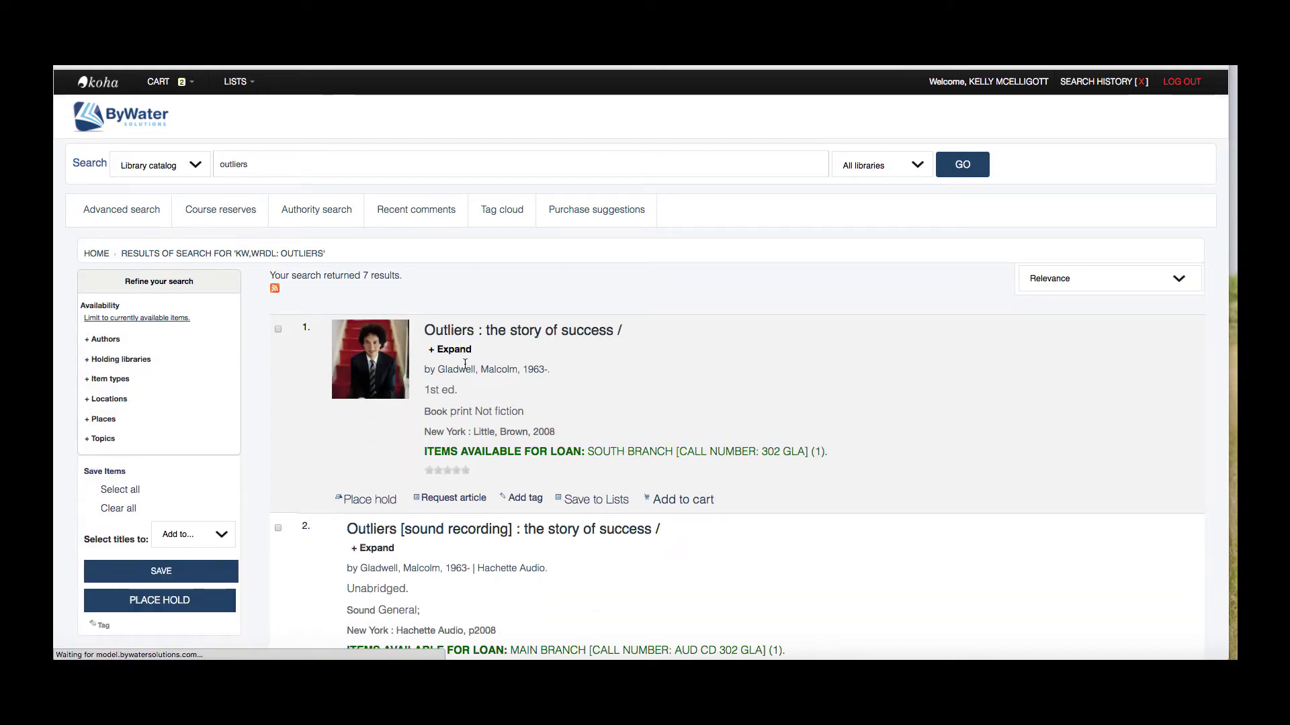
pyautogui.scroll(-5, 469, 374)
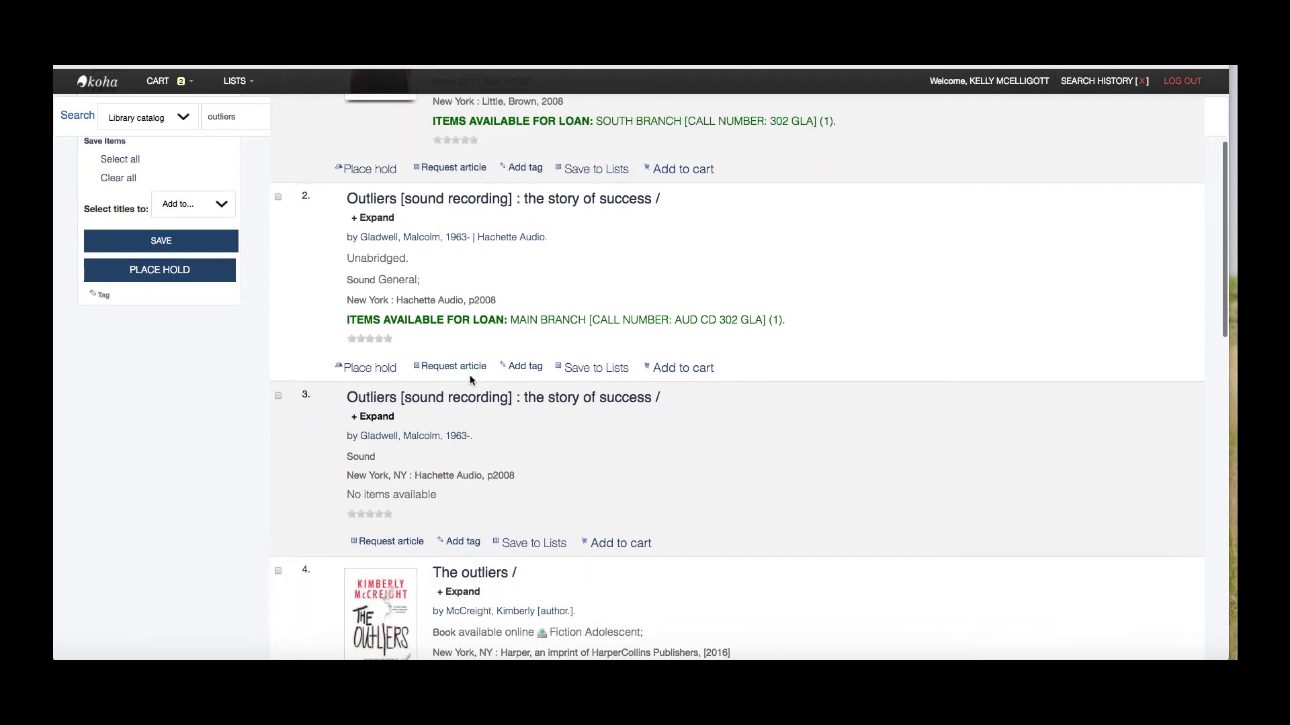
pyautogui.scroll(-5, 469, 377)
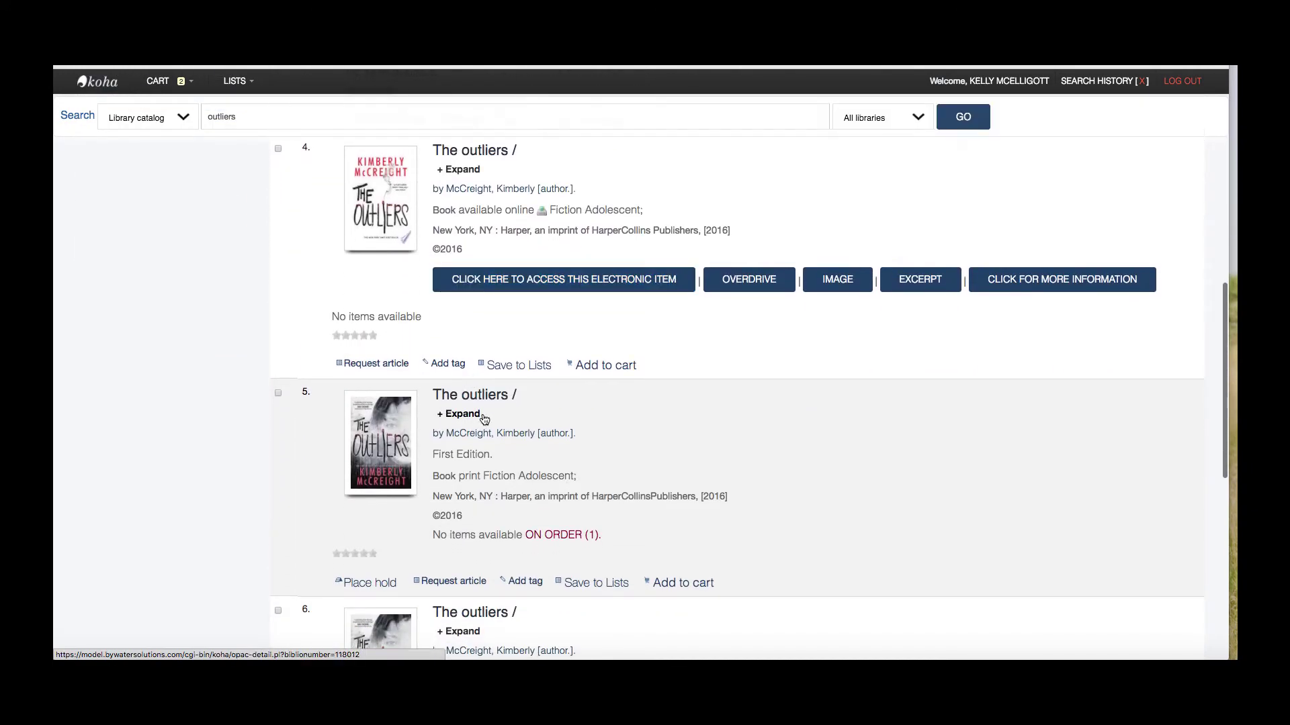
pyautogui.click(463, 399)
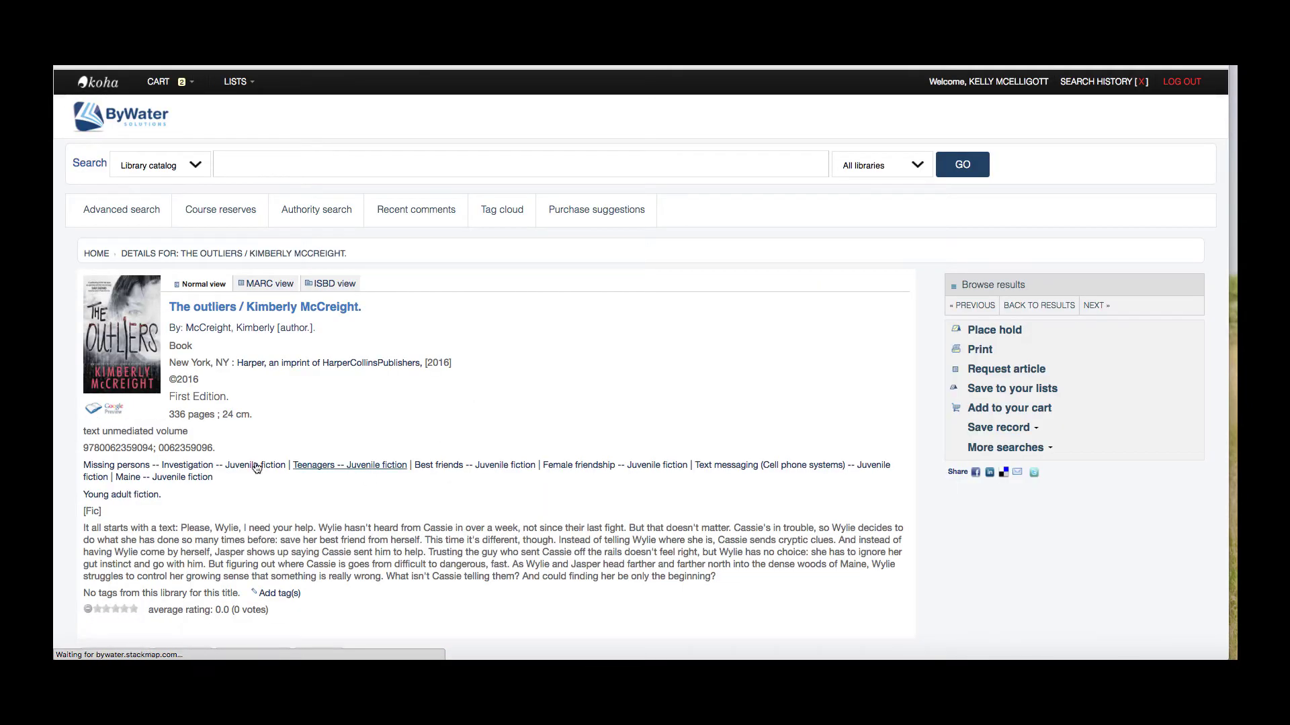
# - Add the tag 'thriller' to The outliers
pyautogui.scroll(-3, 273, 482)
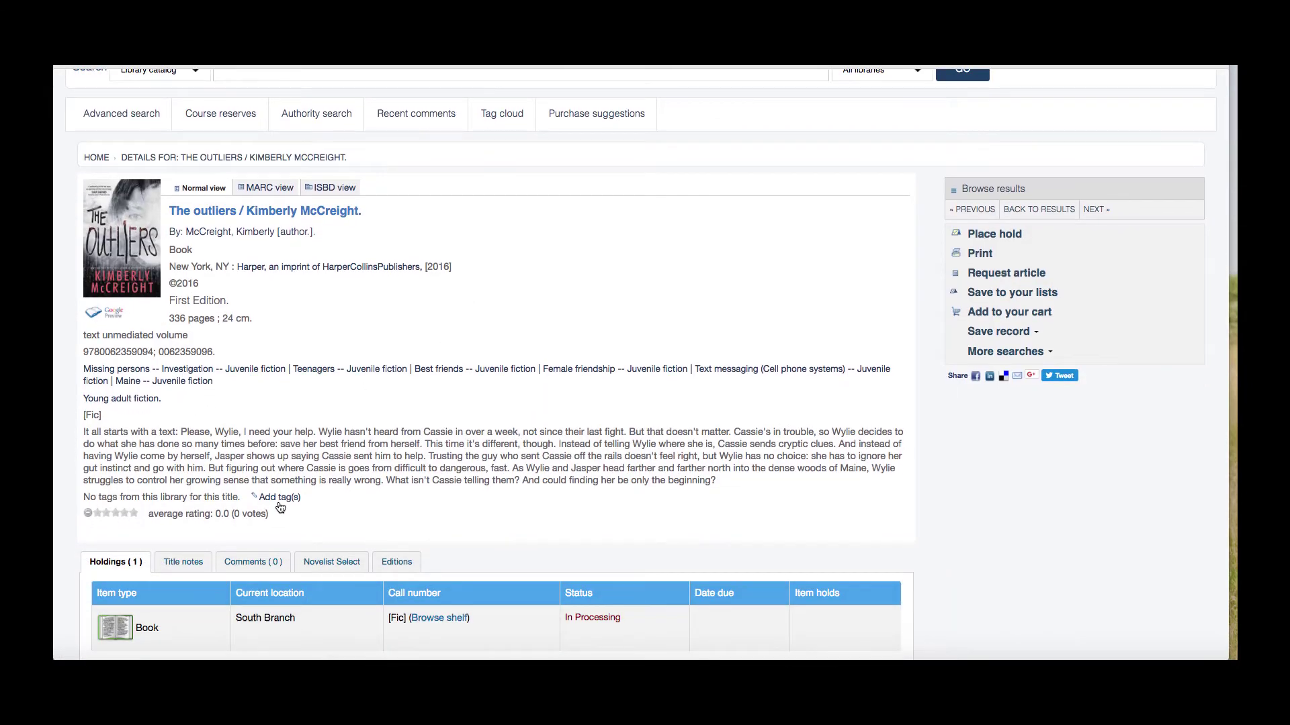
pyautogui.click(275, 497)
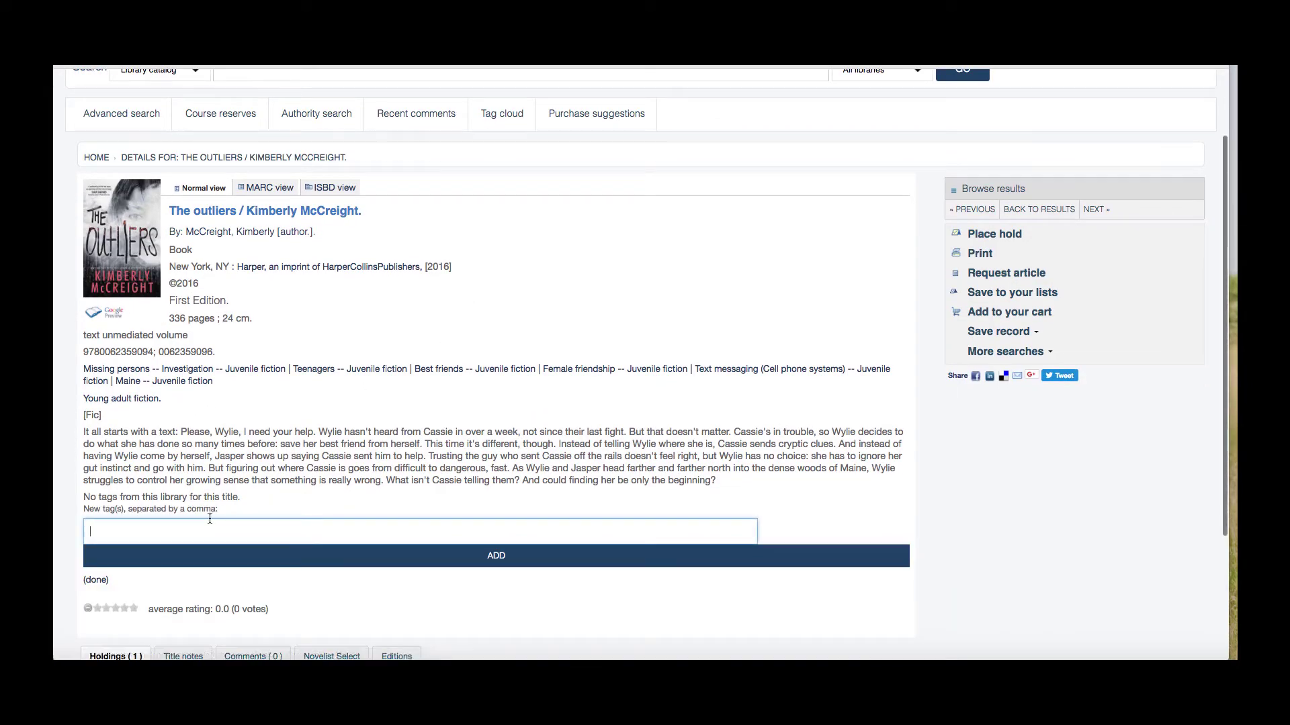
pyautogui.write('thriller')
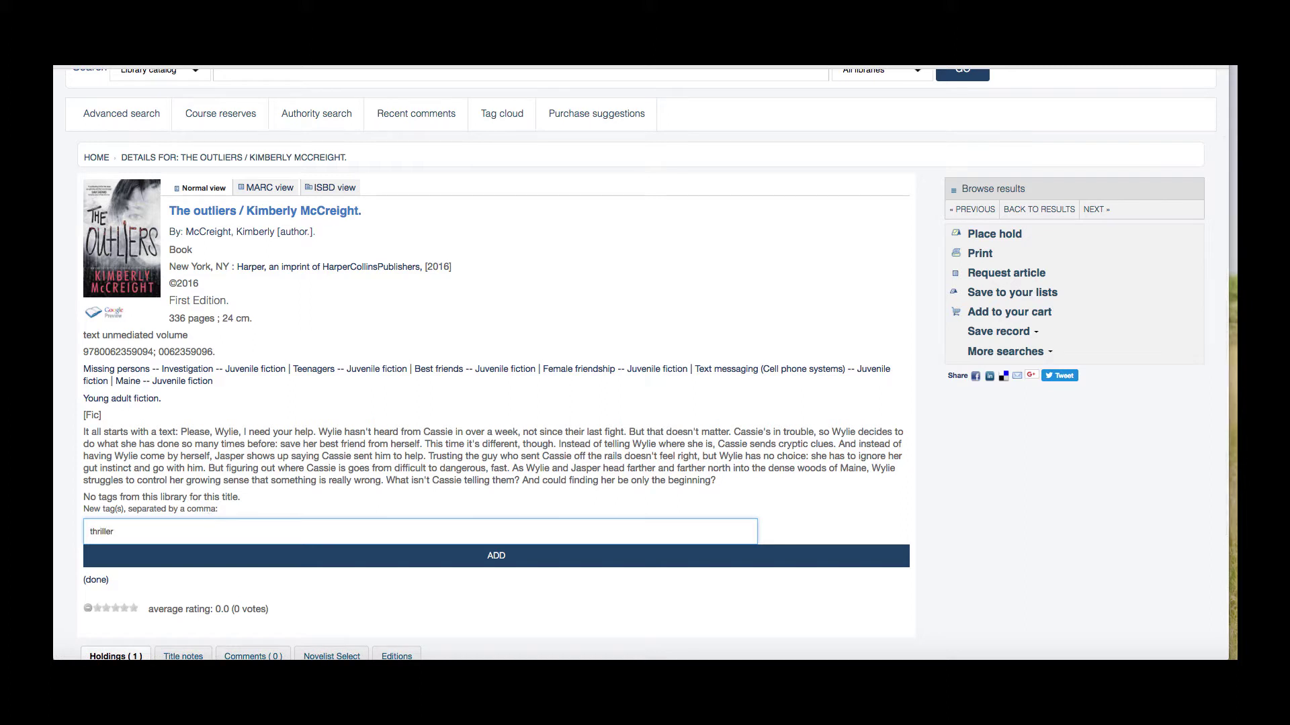
pyautogui.press('Return')
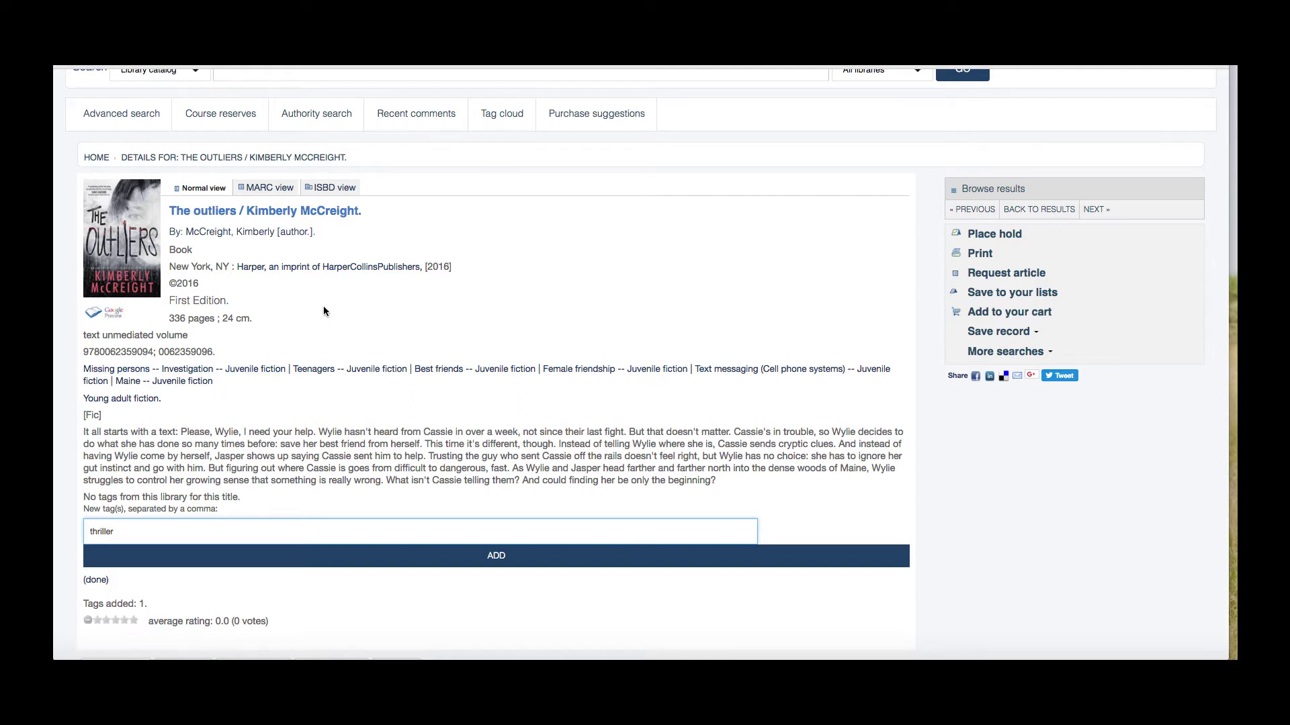
# - Open the patron's account summary showing The outliers checked out
pyautogui.scroll(3, 312, 300)
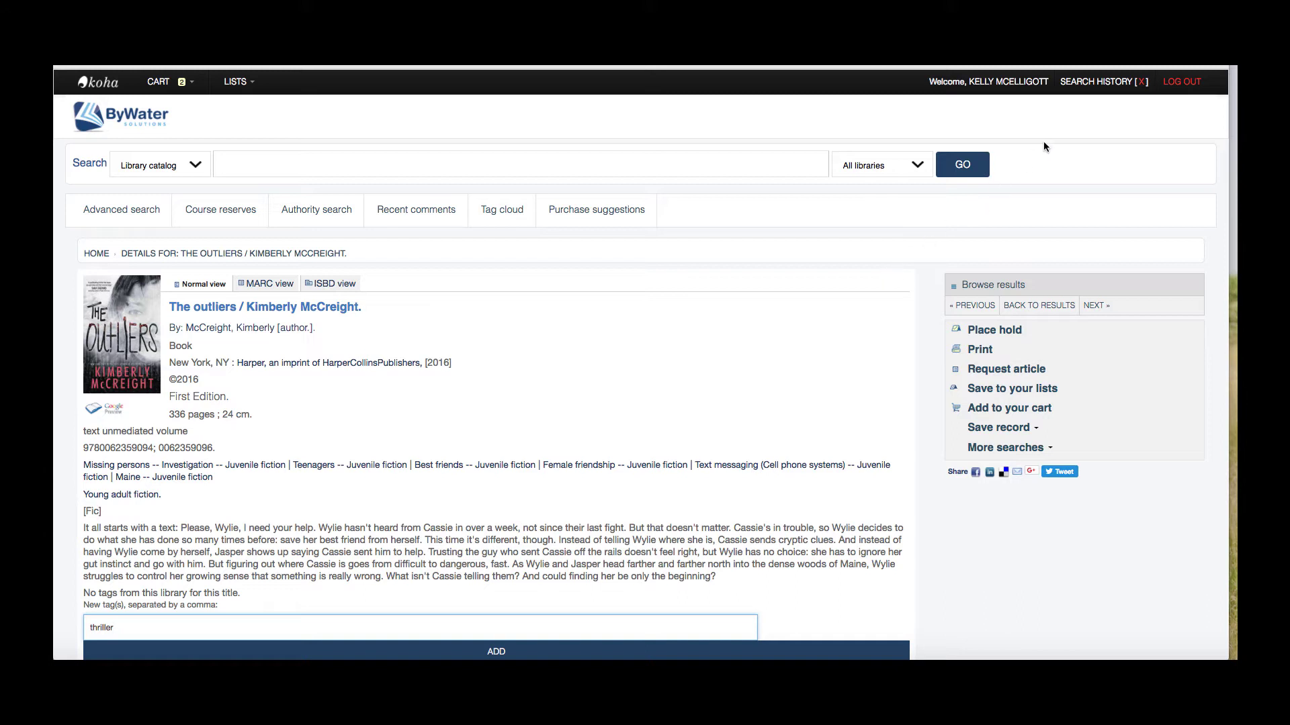
pyautogui.click(997, 82)
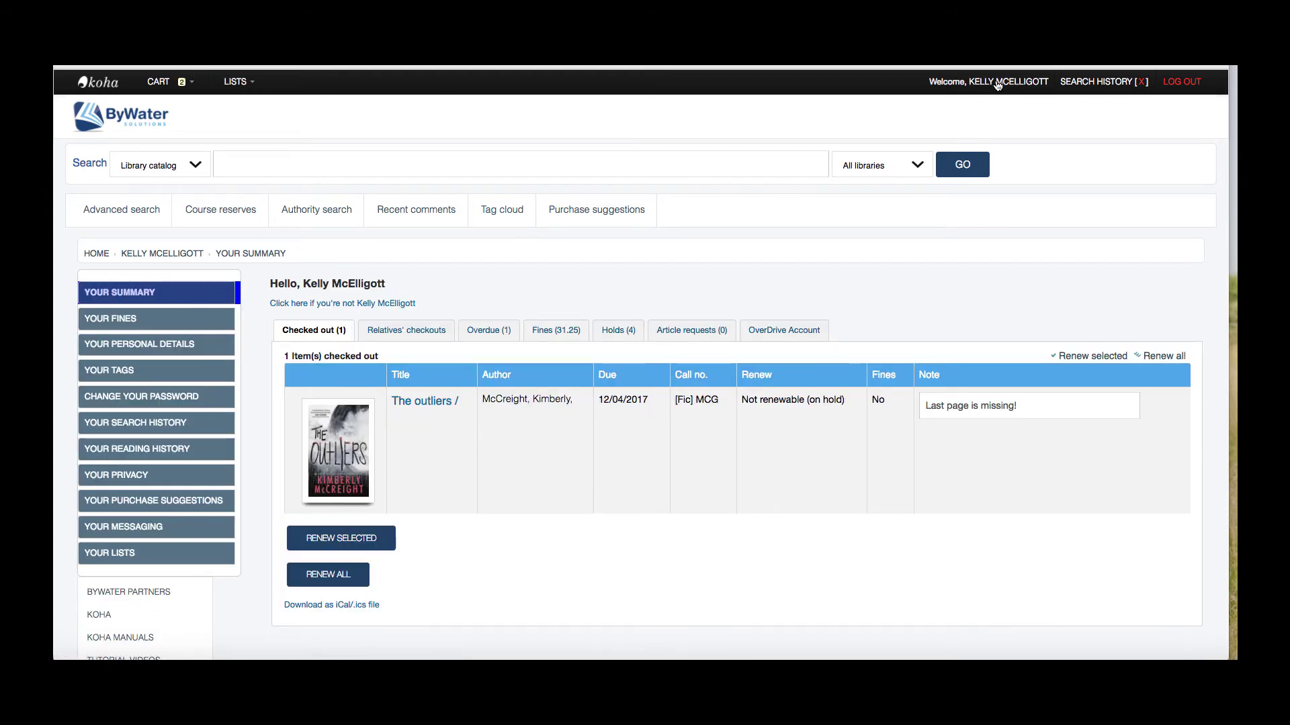
# - Open Your tags to review 'short stories' and 'thriller', both not approved
pyautogui.click(131, 372)
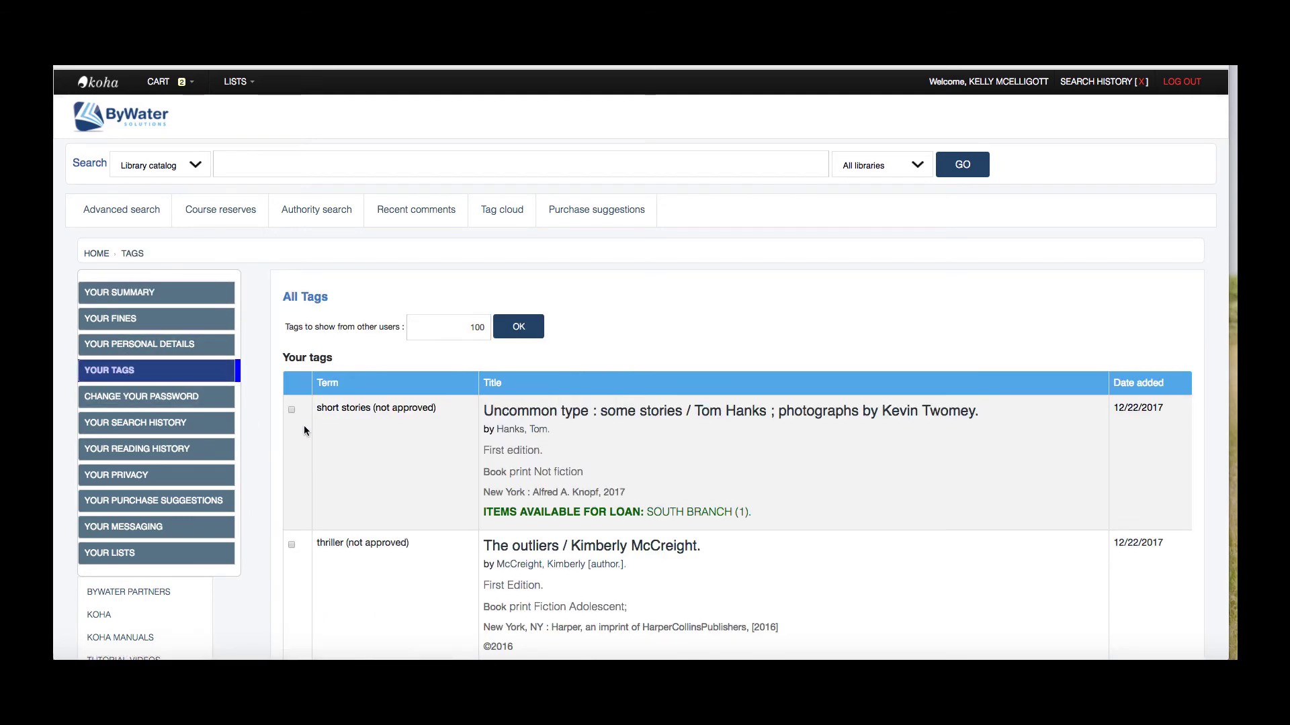
pyautogui.scroll(-2, 354, 454)
pyautogui.scroll(-1, 356, 457)
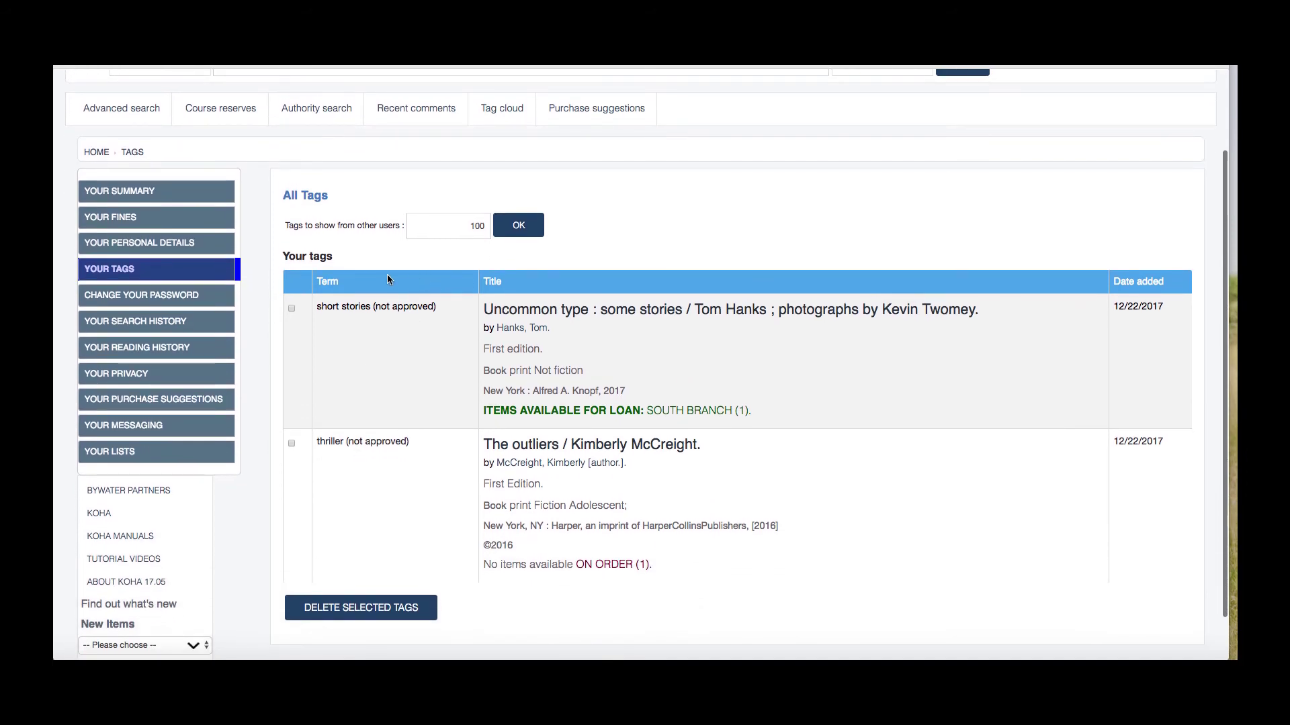